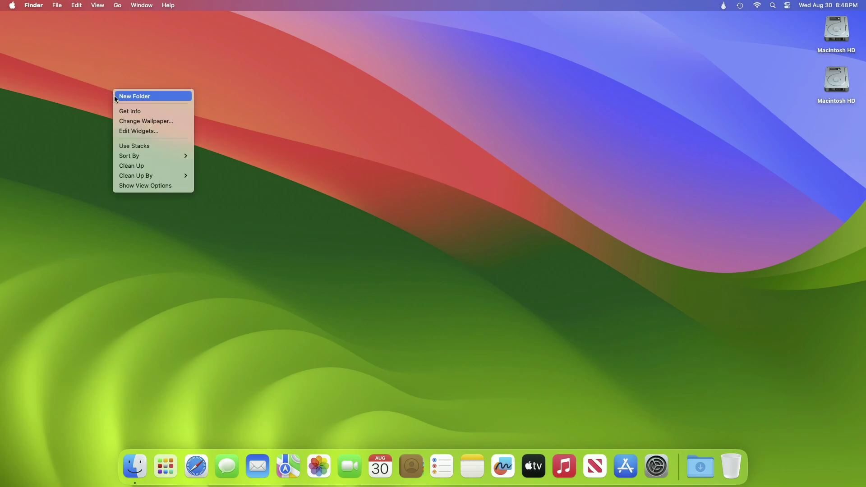
Tidy the desktop icons using Clean Up from the desktop's context menu
click(142, 165)
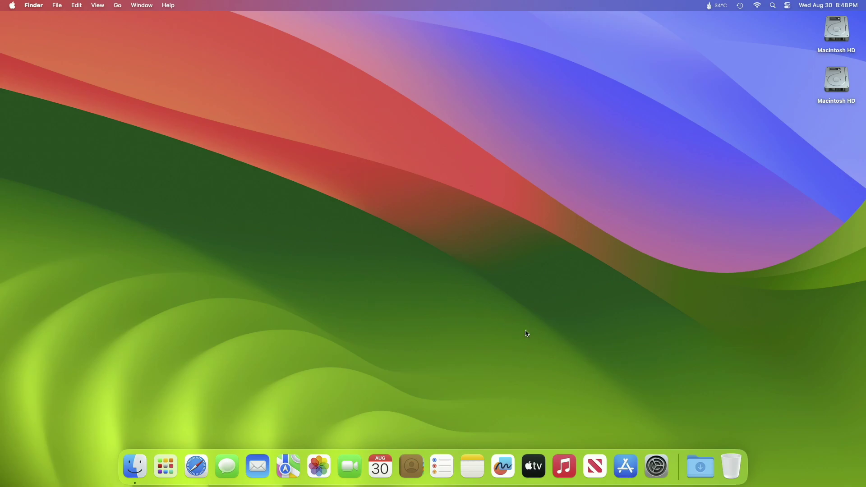
Go to System Settings > General > Software Update to find macOS Sonoma 14 Beta 7
click(655, 465)
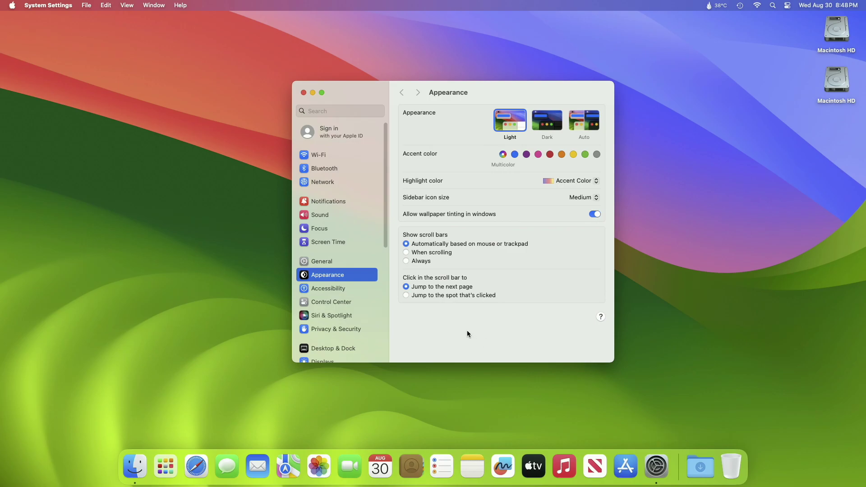
click(367, 263)
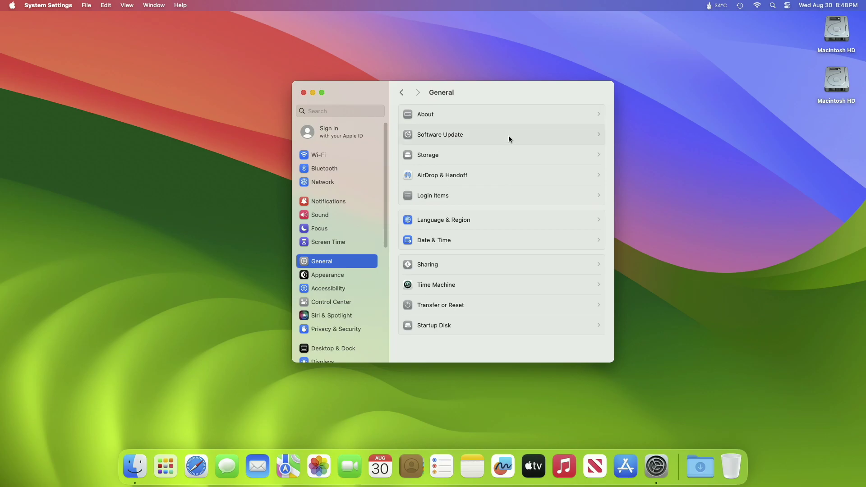
click(508, 136)
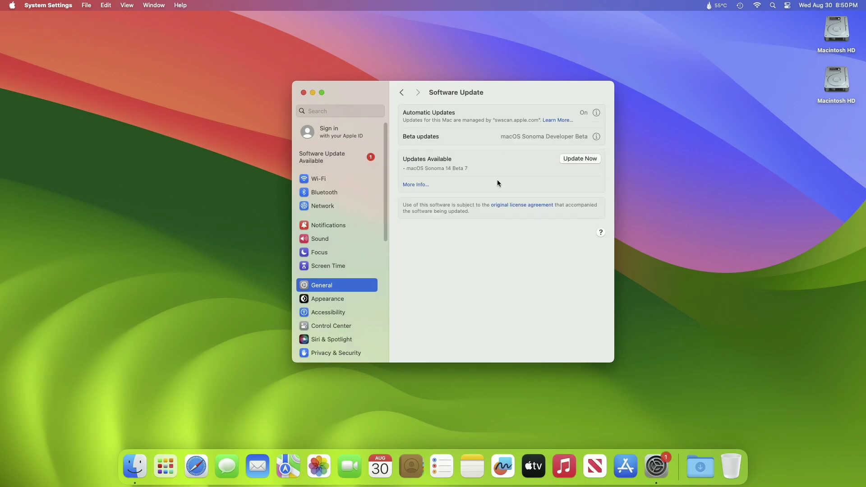
Install macOS Sonoma 14 Beta 7, accepting the license and authorising with the password
click(421, 185)
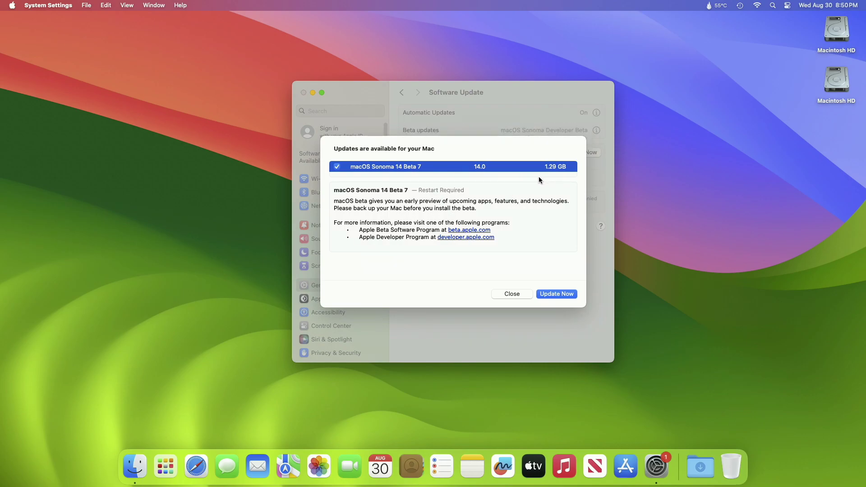
click(557, 296)
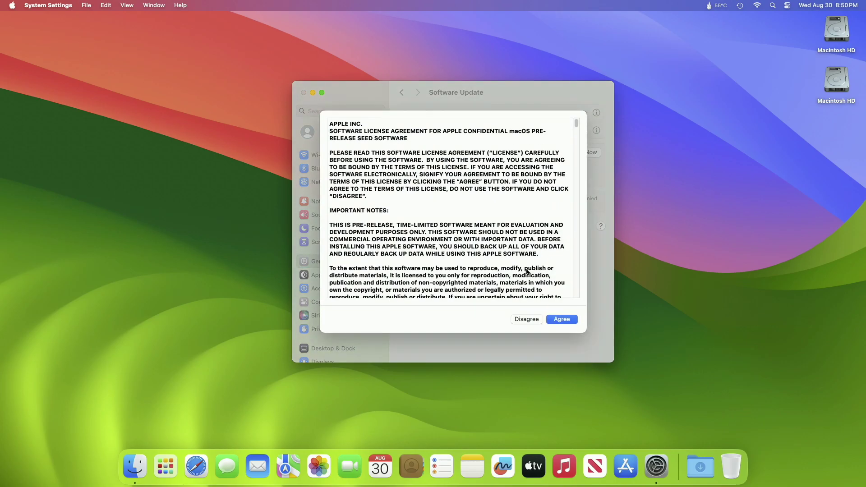
click(554, 318)
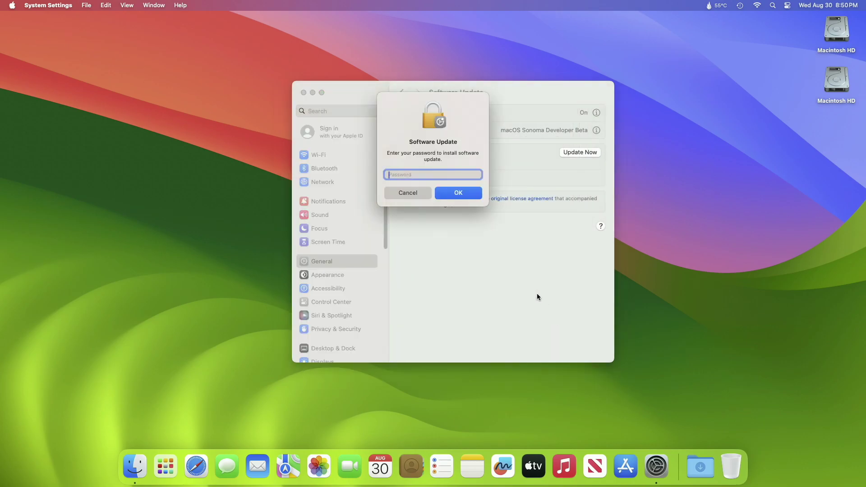
key(Return)
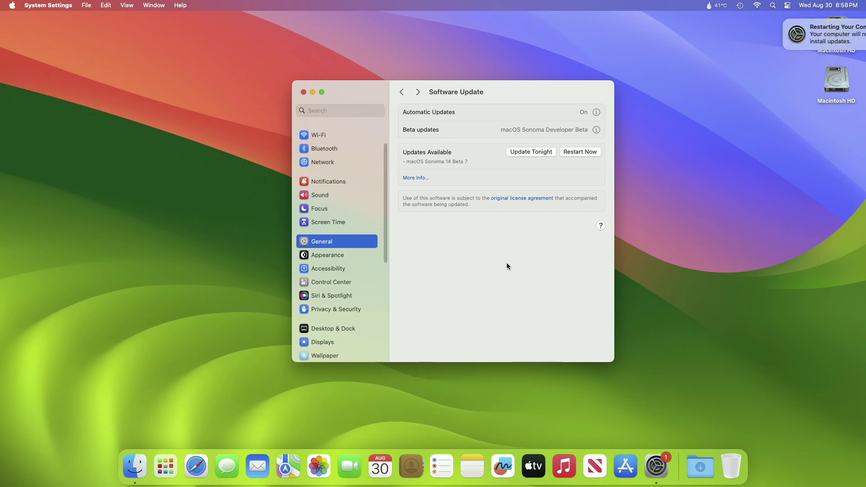
Restart now, authorising with the password, so the Sonoma update installs
click(567, 152)
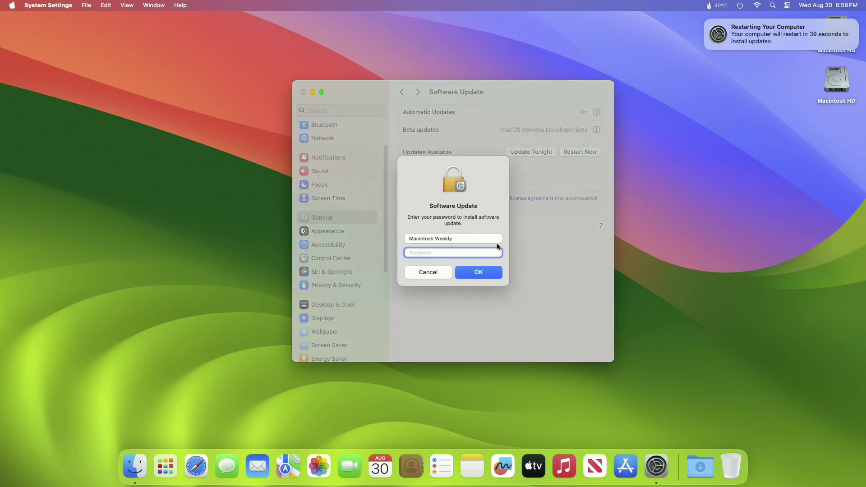
text(••••)
key(Return)
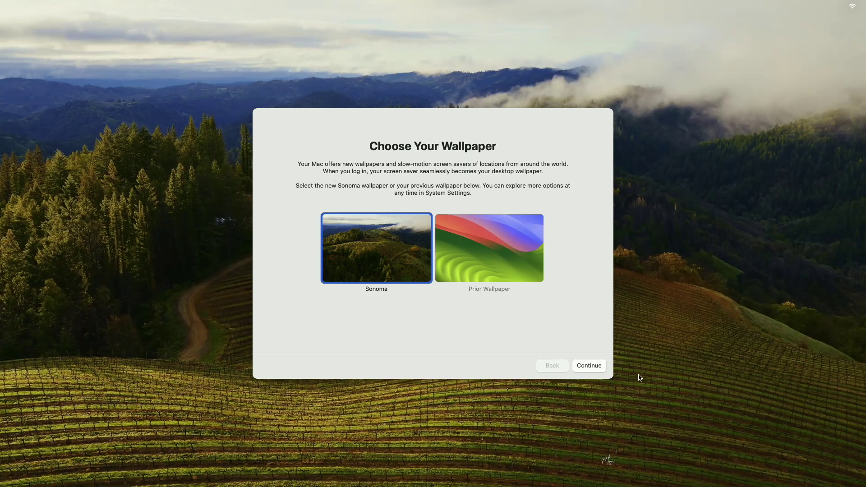
Keep the Sonoma landscape wallpaper and continue past the Choose Your Wallpaper prompt
click(588, 366)
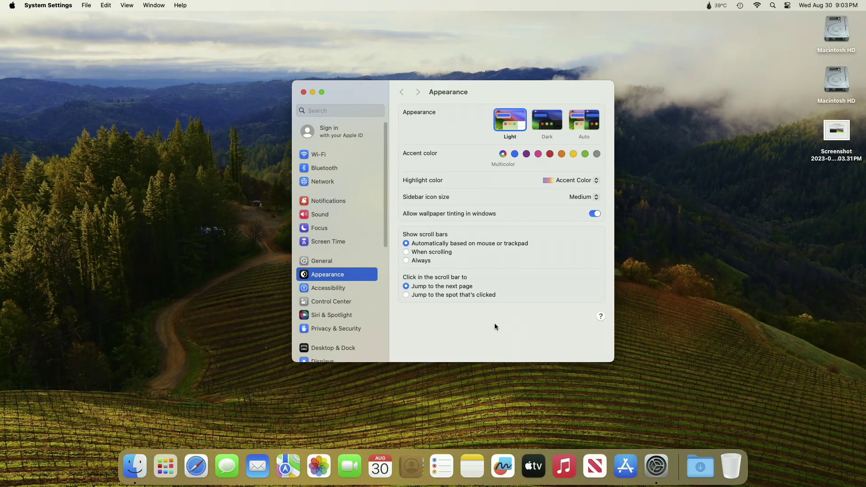
Check General > About, confirming the Mac runs macOS Sonoma 14.0 Beta
click(341, 264)
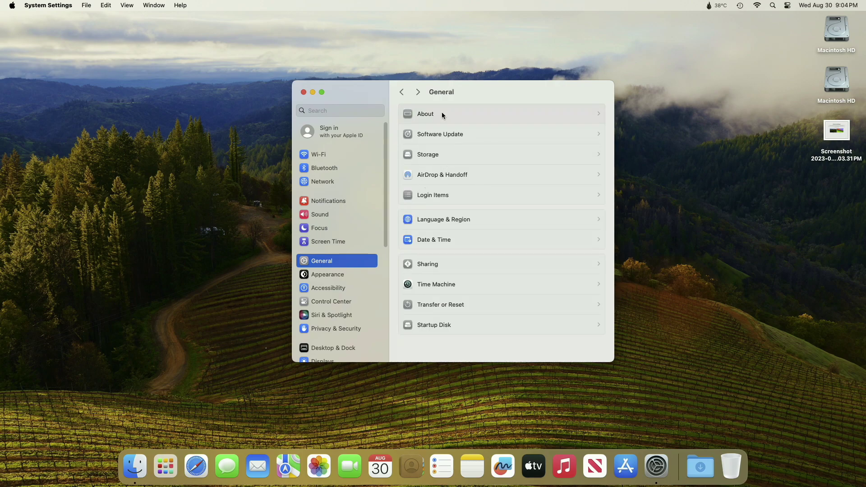
click(473, 115)
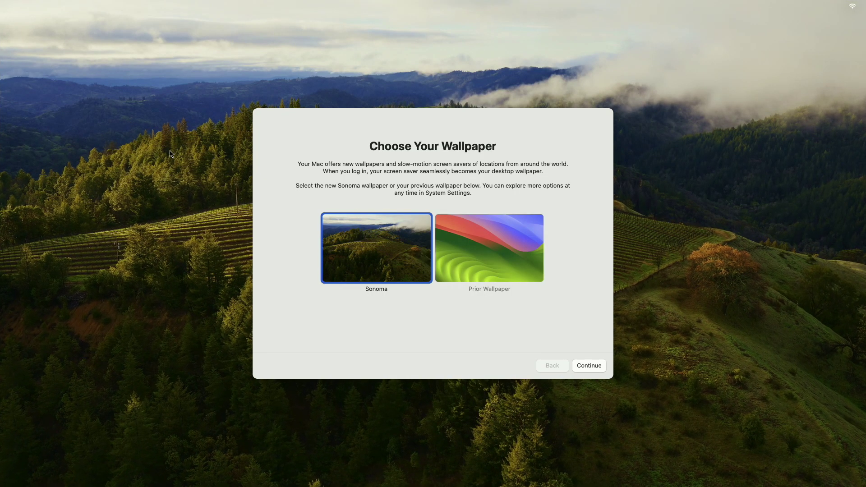
scroll(568, 324, up, 3)
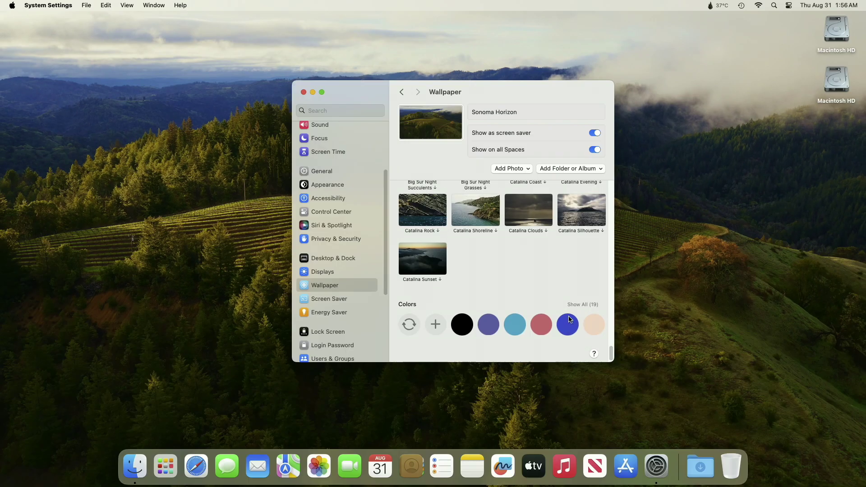
scroll(569, 322, up, 3)
scroll(569, 318, up, 3)
scroll(569, 318, up, 2)
scroll(568, 318, up, 3)
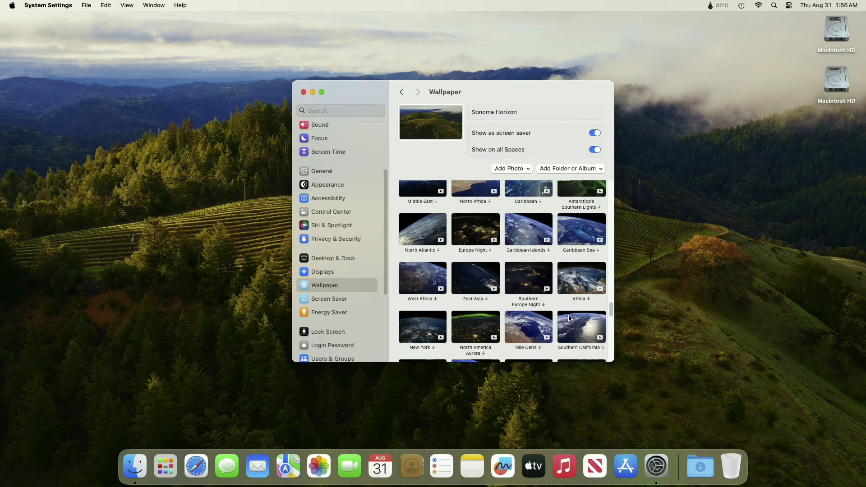
scroll(568, 318, up, 3)
scroll(569, 318, up, 3)
scroll(569, 318, up, 3)
scroll(568, 320, up, 3)
scroll(569, 318, up, 3)
scroll(569, 318, up, 3)
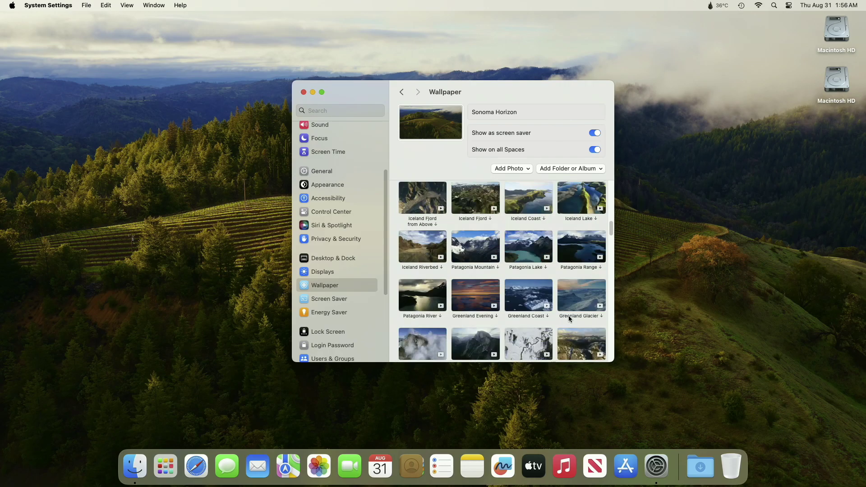
scroll(569, 318, up, 2)
scroll(569, 317, up, 3)
scroll(569, 317, up, 2)
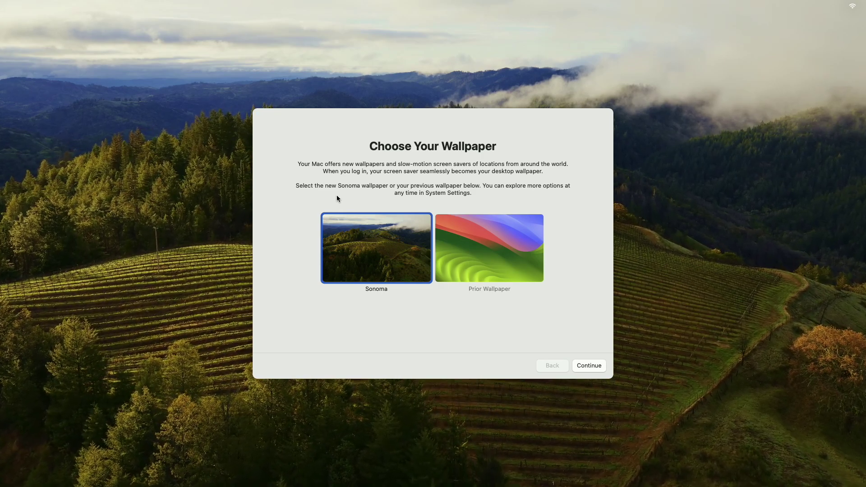
Take a window screenshot of the Choose Your Wallpaper prompt
key(super+shift+4)
key(space)
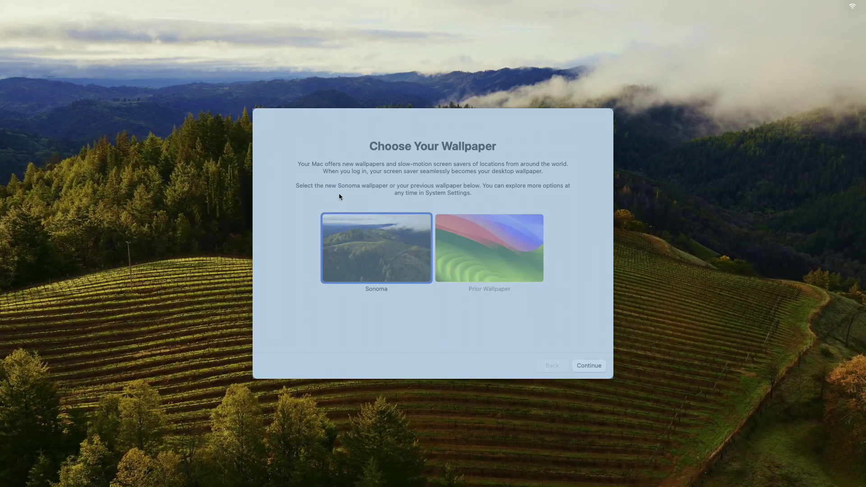
click(341, 195)
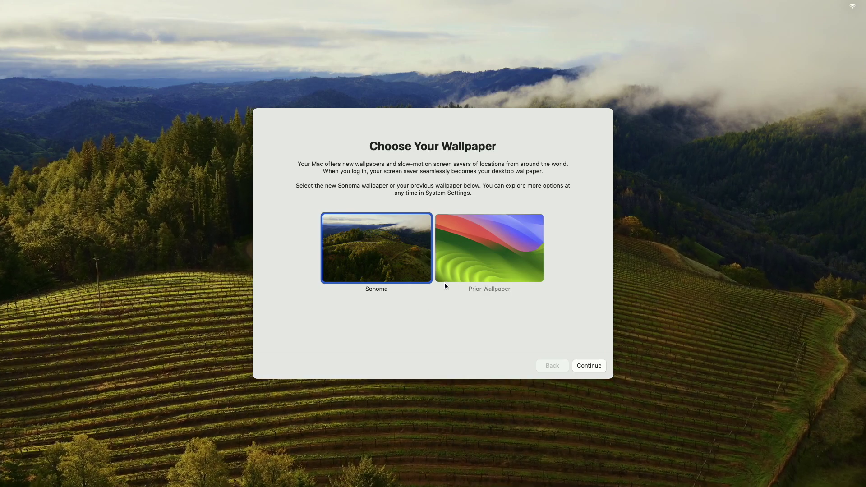
Preview Prior Wallpaper, then pick Sonoma and continue
click(458, 266)
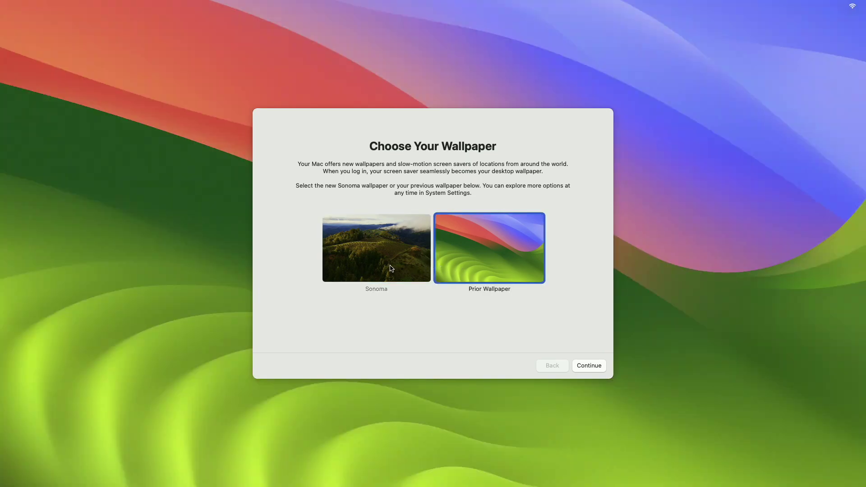
click(390, 268)
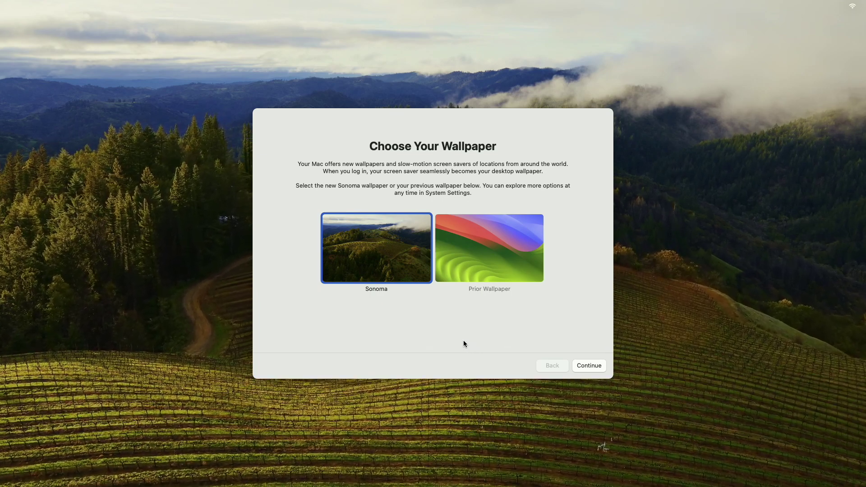
click(588, 364)
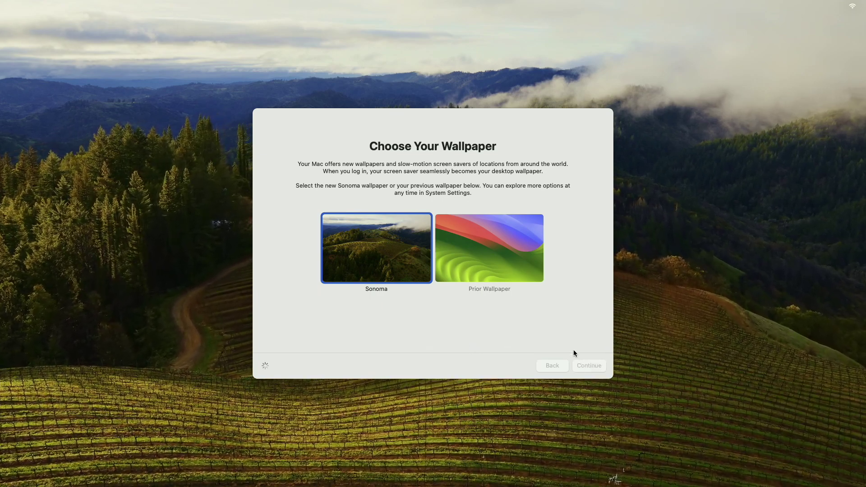